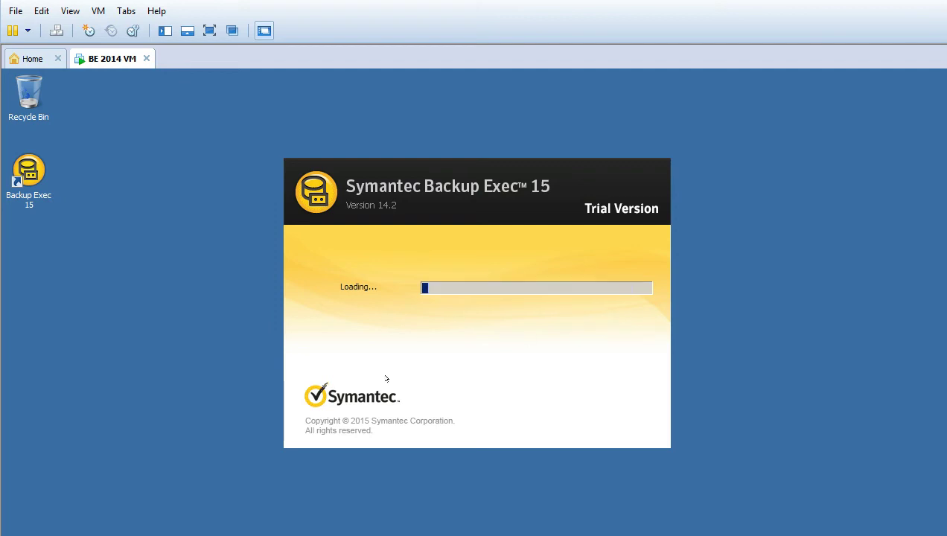
- Browse from Computer into C:\Program Files\Symantec\Backup Exec
{"action": "left_click", "coordinate": [23, 518]}
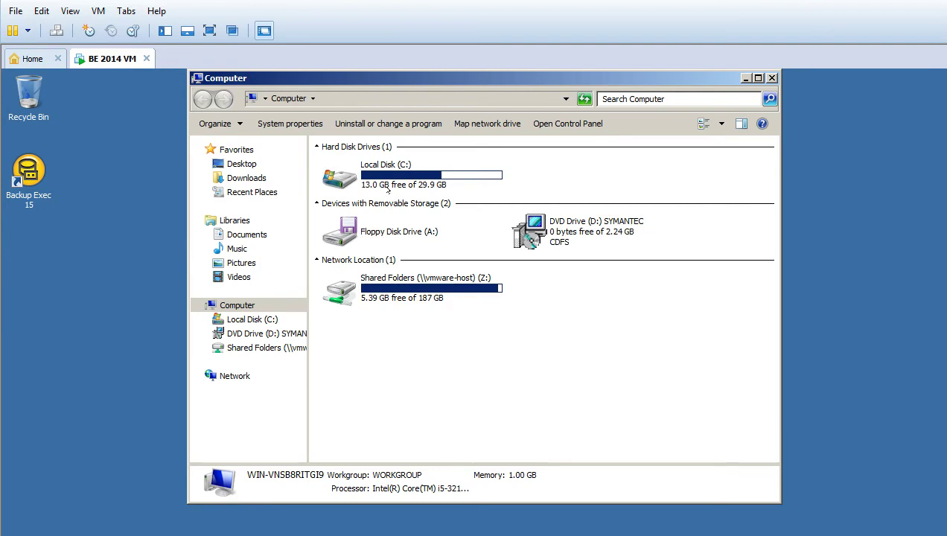
{"action": "left_click", "coordinate": [393, 185]}
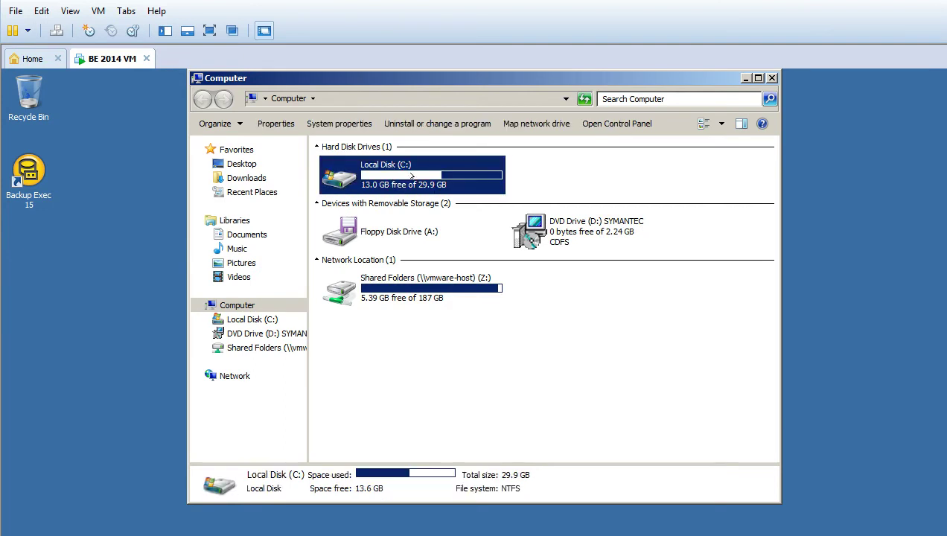
{"action": "double_click", "coordinate": [414, 175]}
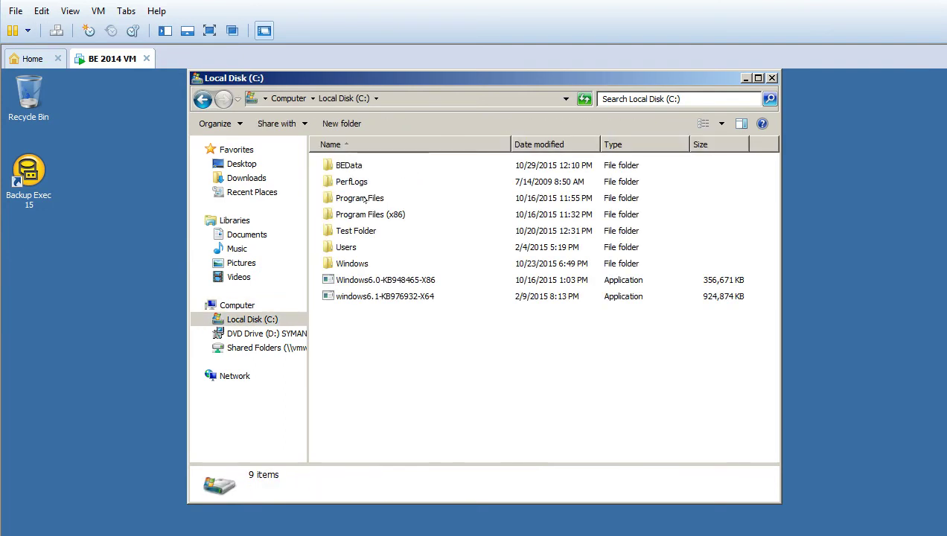
{"action": "double_click", "coordinate": [364, 198]}
{"action": "double_click", "coordinate": [356, 214]}
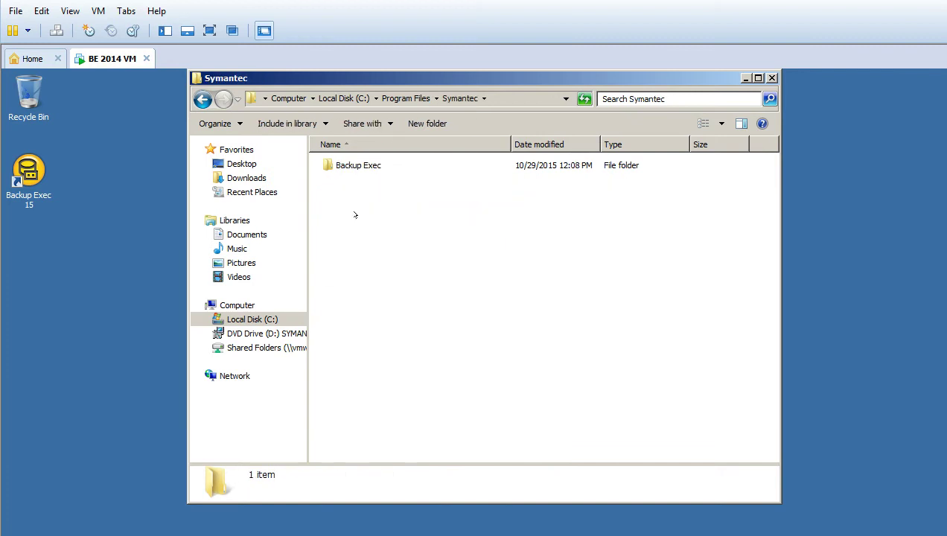
{"action": "double_click", "coordinate": [347, 164]}
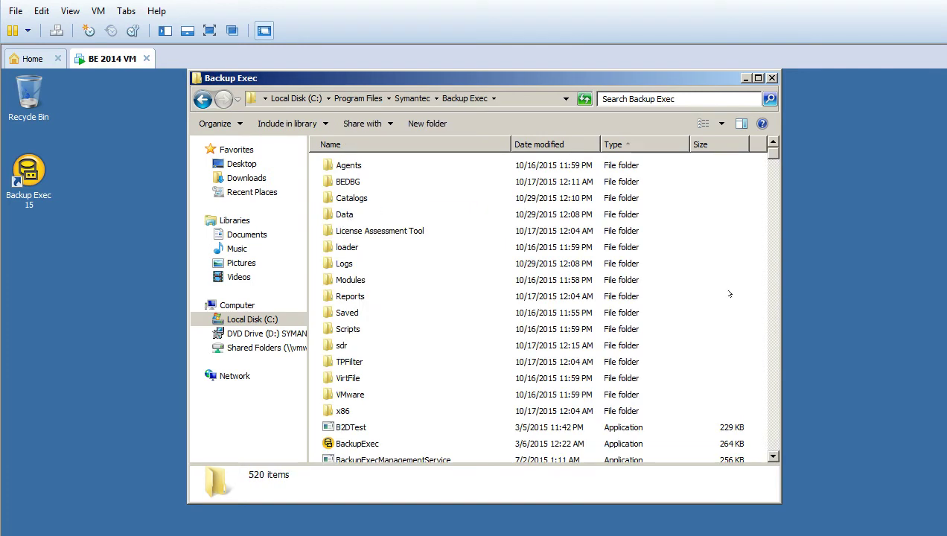
- Select the Catalogs folder and reveal the folder's full path in the address bar
{"action": "right_click", "coordinate": [762, 323]}
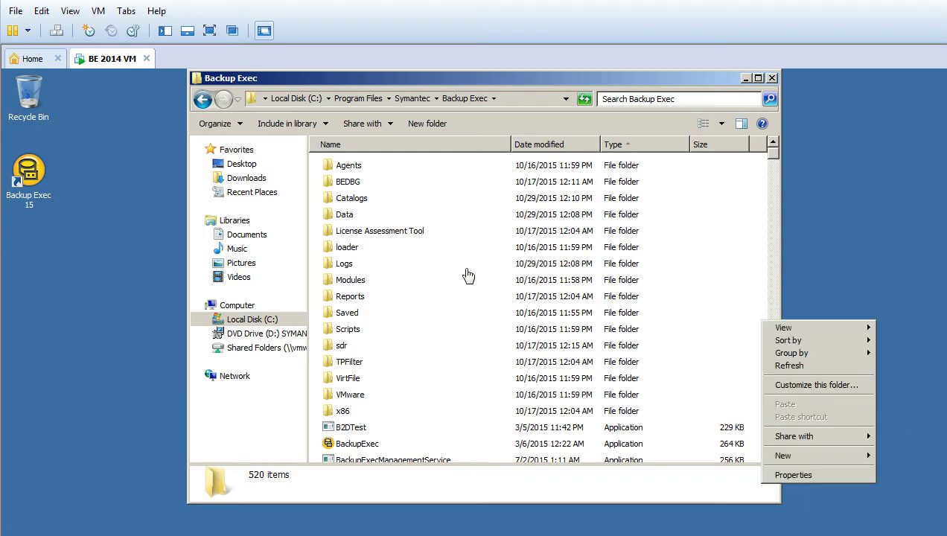
{"action": "left_click", "coordinate": [350, 198]}
{"action": "left_click", "coordinate": [350, 198]}
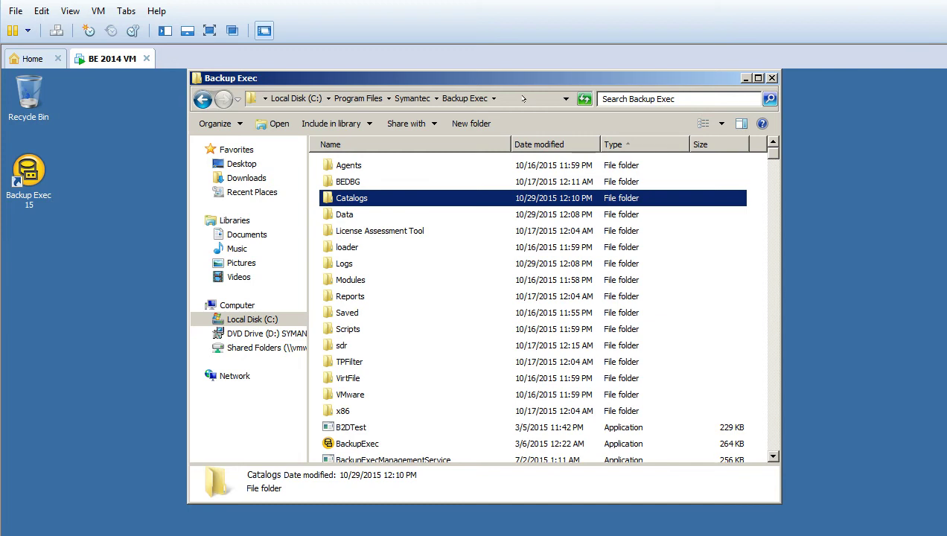
{"action": "left_click", "coordinate": [524, 98]}
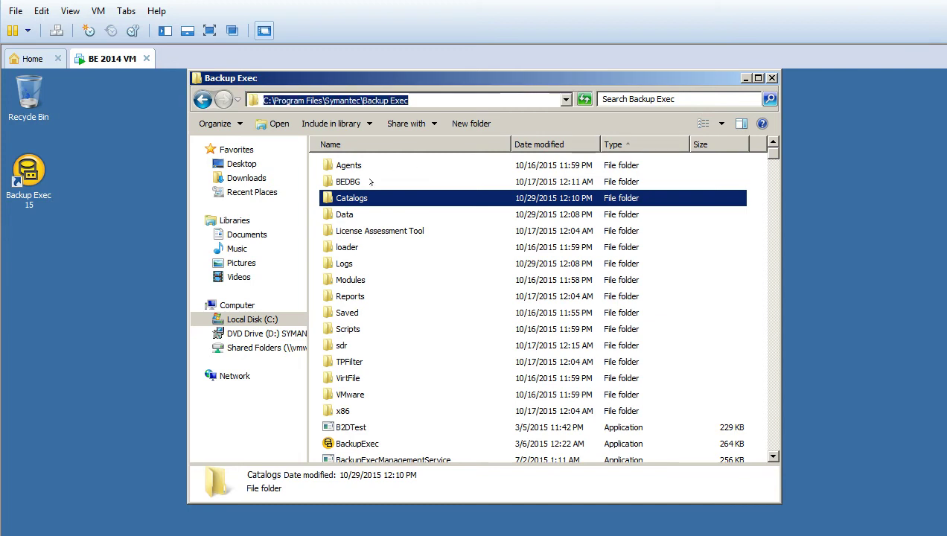
- Open the Catalogs folder, then its WIN-VNSB8RITGI9 server folder
{"action": "double_click", "coordinate": [348, 195]}
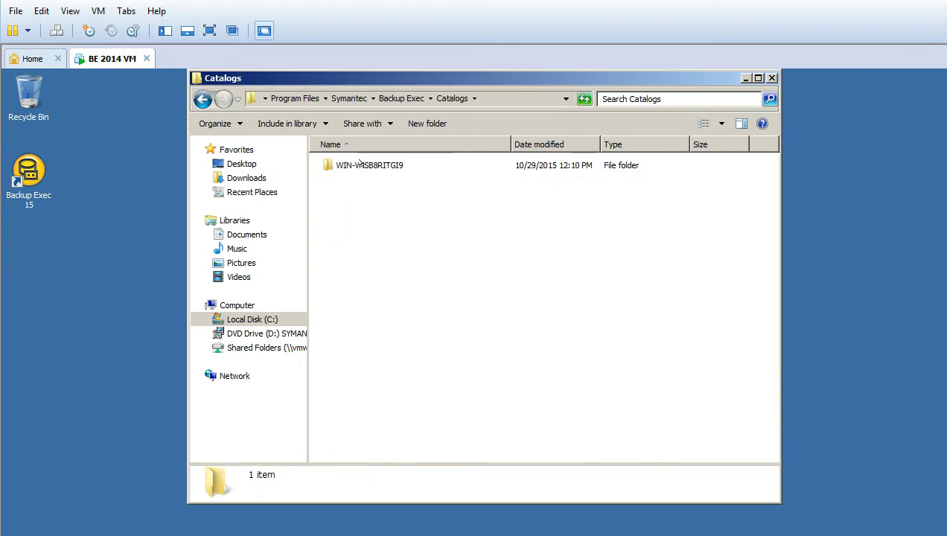
{"action": "left_click", "coordinate": [360, 163]}
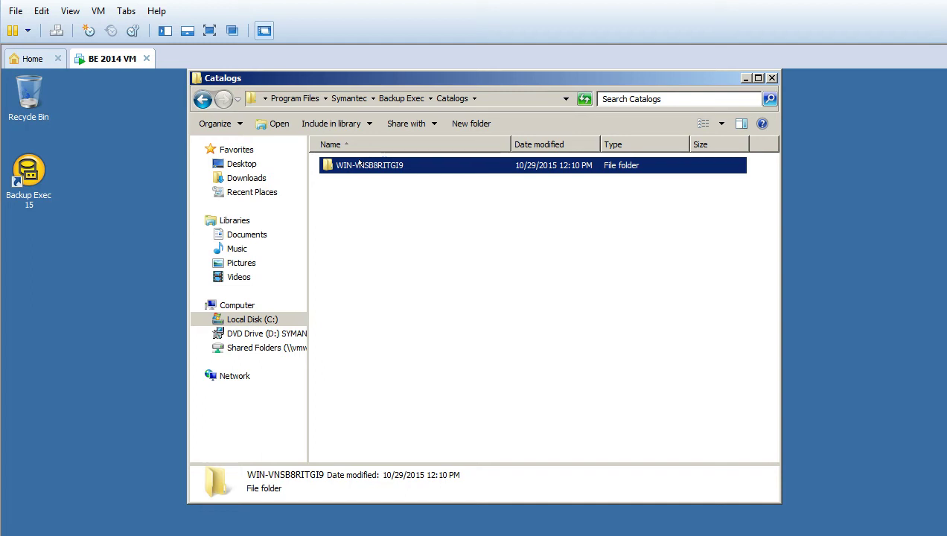
{"action": "key", "text": "F2"}
{"action": "double_click", "coordinate": [328, 165]}
- Inspect the catalog files and browse the empty CatalogProcessTemporaryFolder and catstore subfolders
{"action": "left_click", "coordinate": [356, 166]}
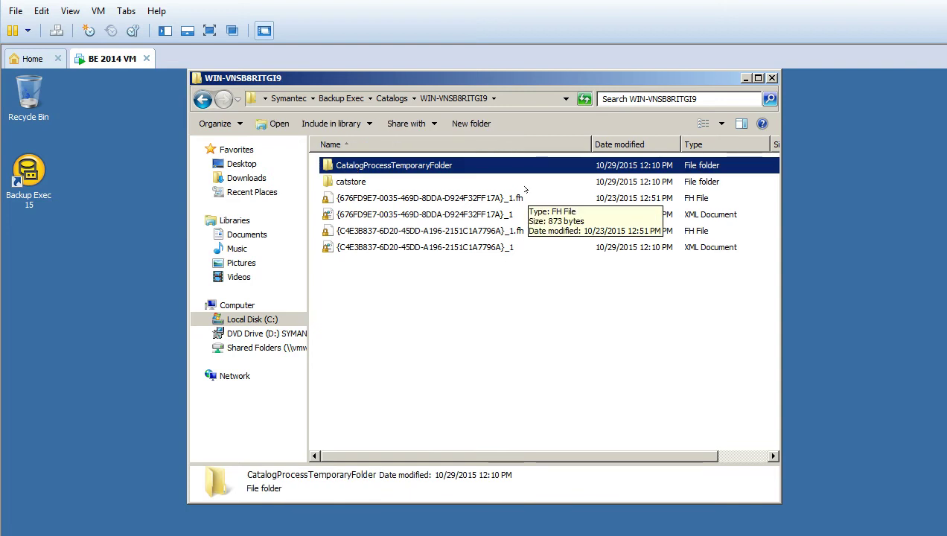
{"action": "left_click", "coordinate": [483, 201]}
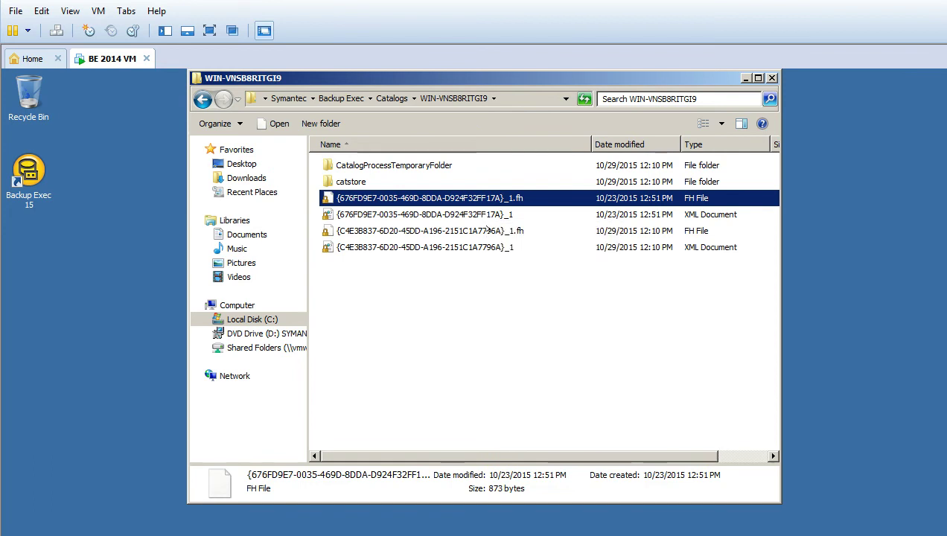
{"action": "left_click", "coordinate": [486, 229]}
{"action": "left_click", "coordinate": [489, 243]}
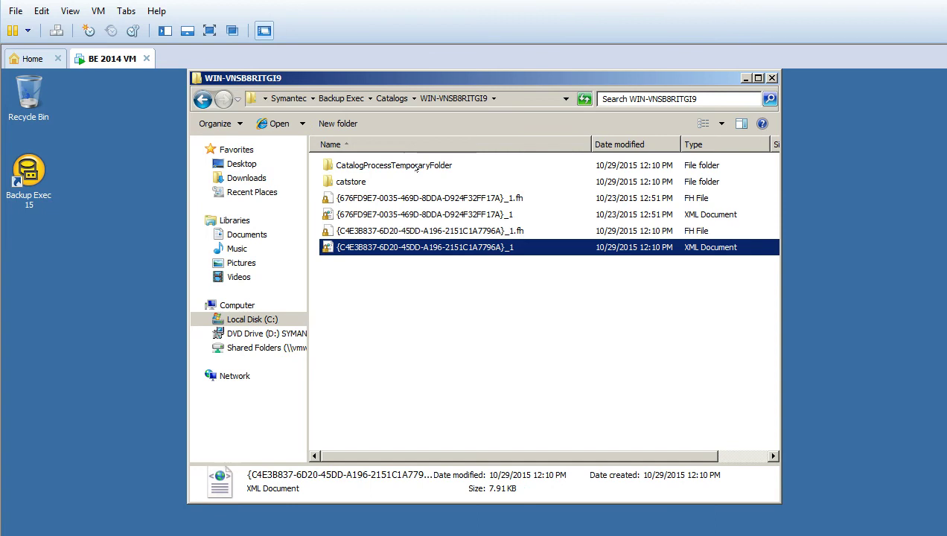
{"action": "left_click", "coordinate": [397, 167]}
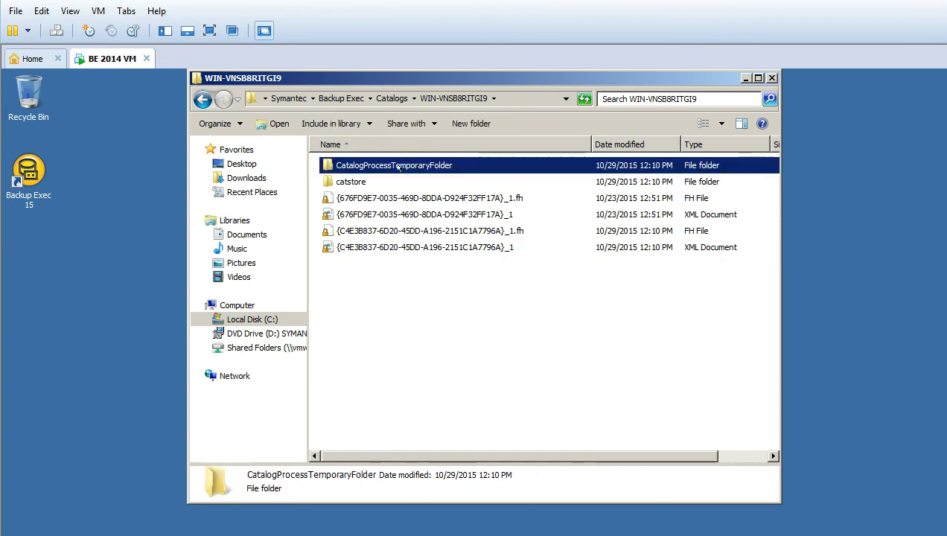
{"action": "double_click", "coordinate": [397, 167]}
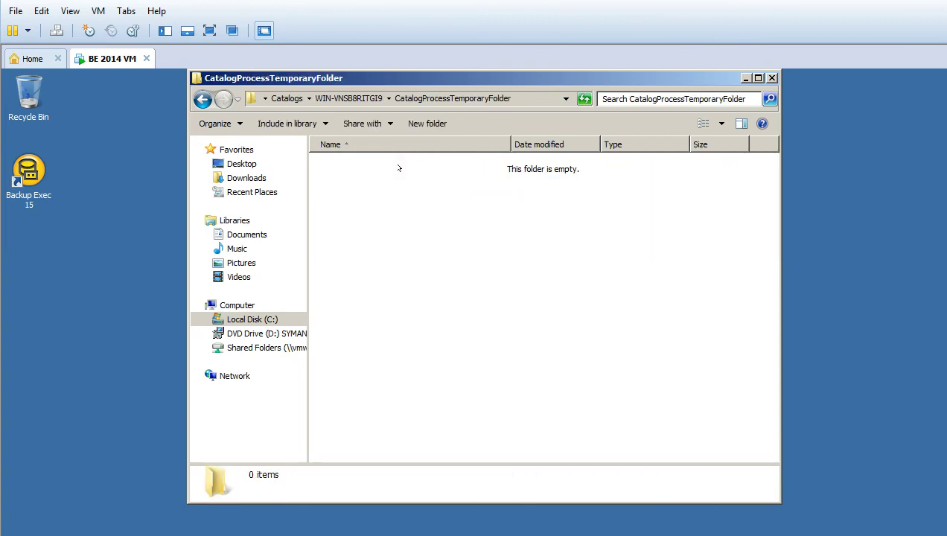
{"action": "left_click", "coordinate": [360, 99]}
{"action": "double_click", "coordinate": [358, 182]}
{"action": "left_click", "coordinate": [447, 97]}
- Select the .fh and XML catalog files and bring up the .fh file's context menu
{"action": "left_click", "coordinate": [408, 198]}
{"action": "left_click", "coordinate": [413, 215]}
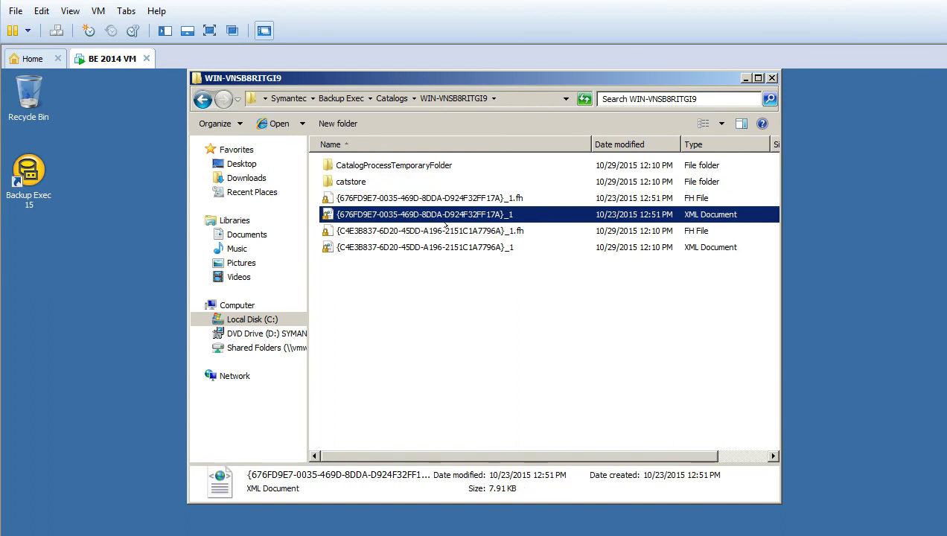
{"action": "left_click", "coordinate": [468, 198]}
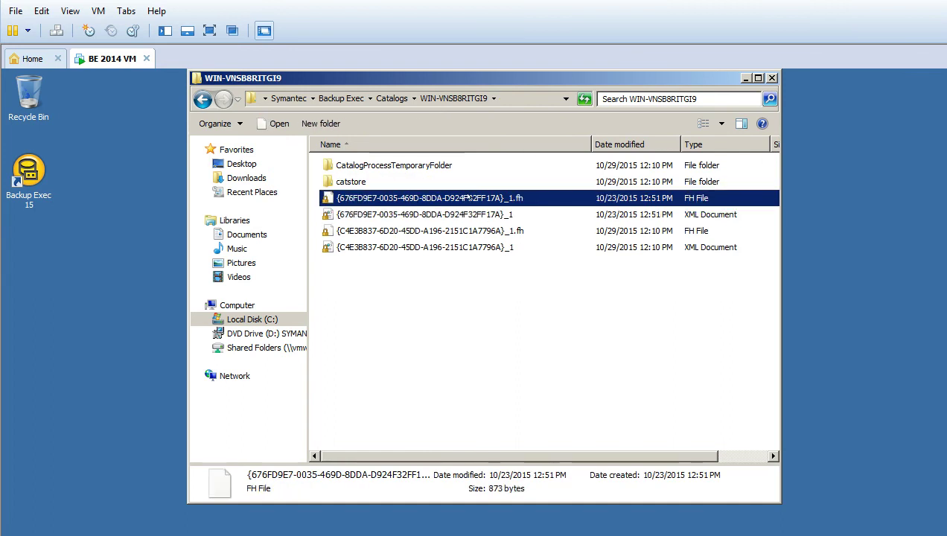
{"action": "right_click", "coordinate": [471, 196]}
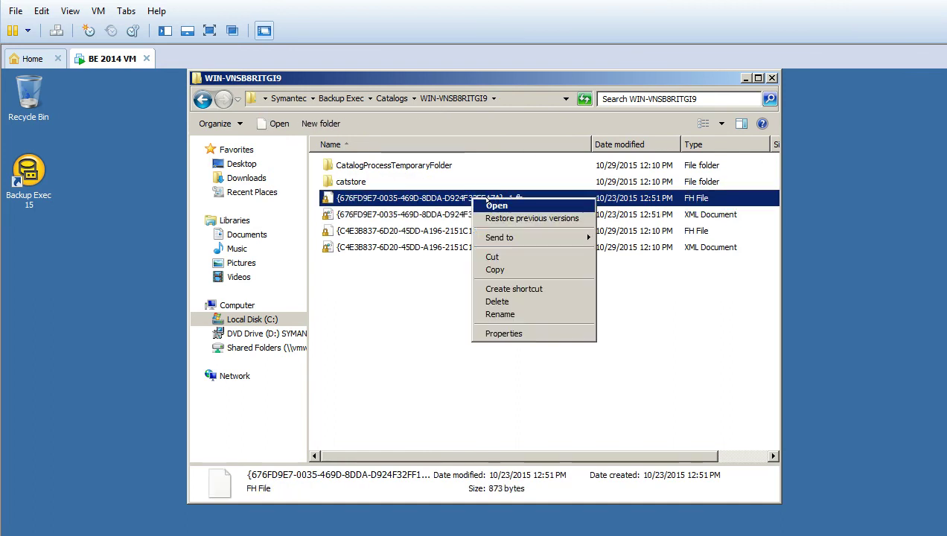
{"action": "left_click", "coordinate": [522, 336]}
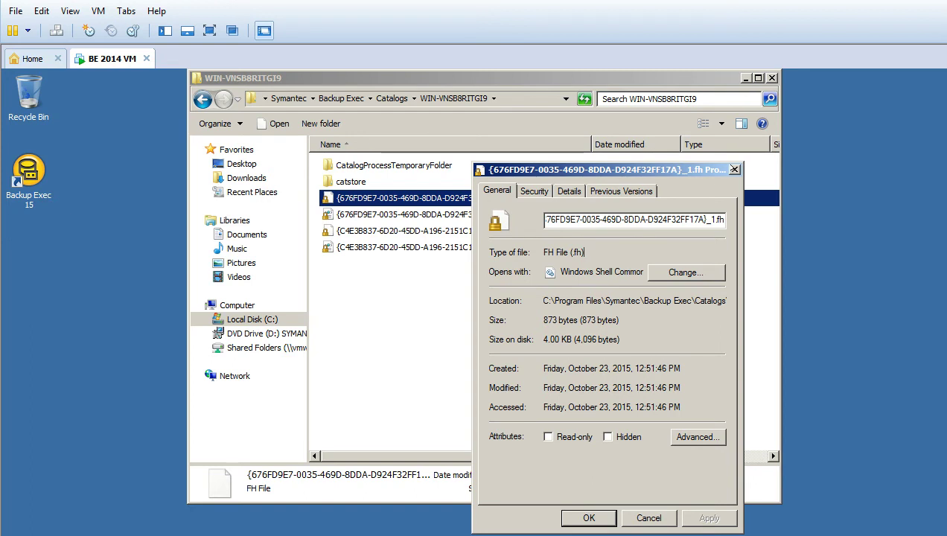
{"action": "left_click", "coordinate": [733, 169]}
{"action": "left_click", "coordinate": [488, 213]}
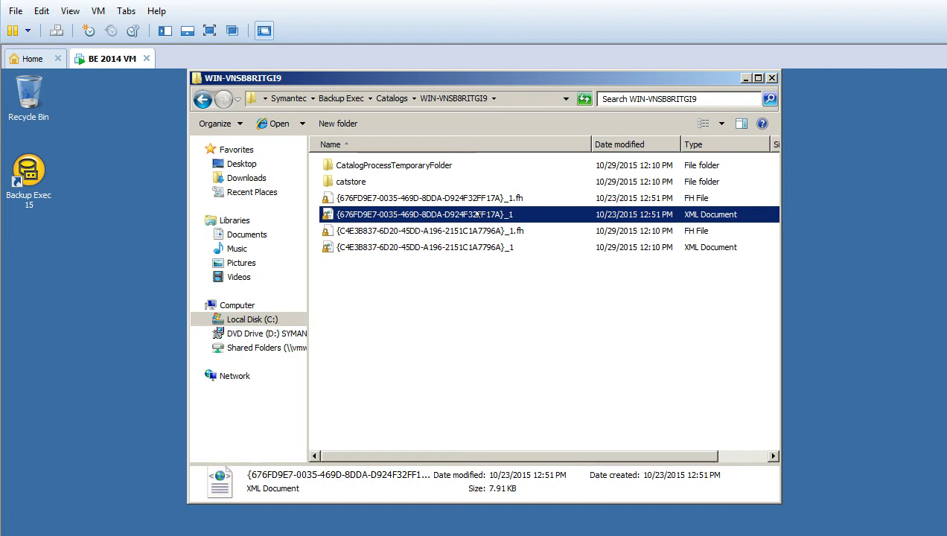
{"action": "right_click", "coordinate": [477, 214]}
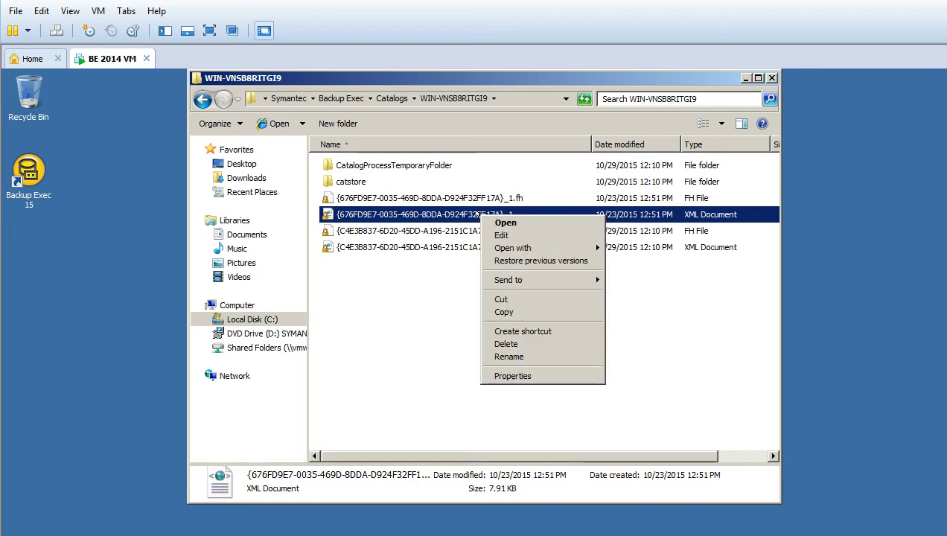
- Open the first XML catalog document in Internet Explorer, postponing the IE8 setup with Ask me later
{"action": "left_click", "coordinate": [537, 223]}
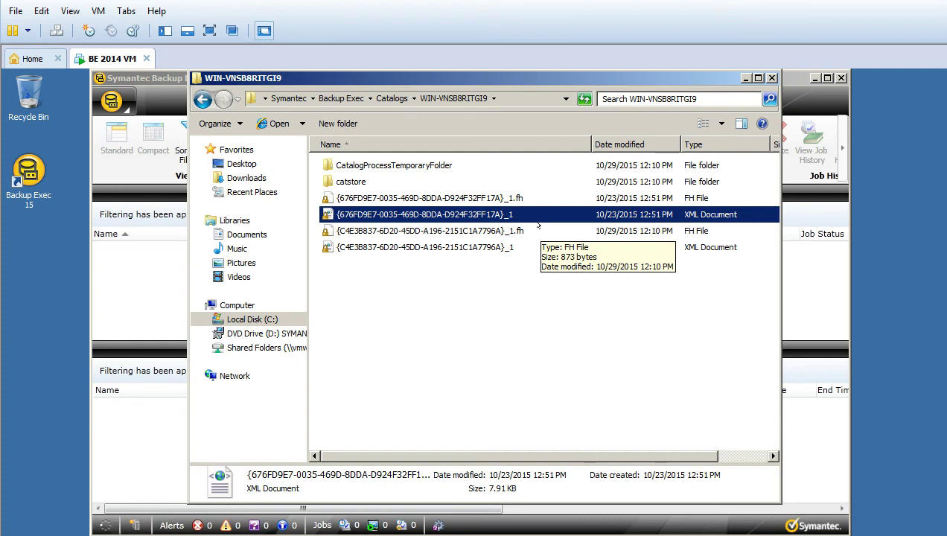
{"action": "key", "text": "Return"}
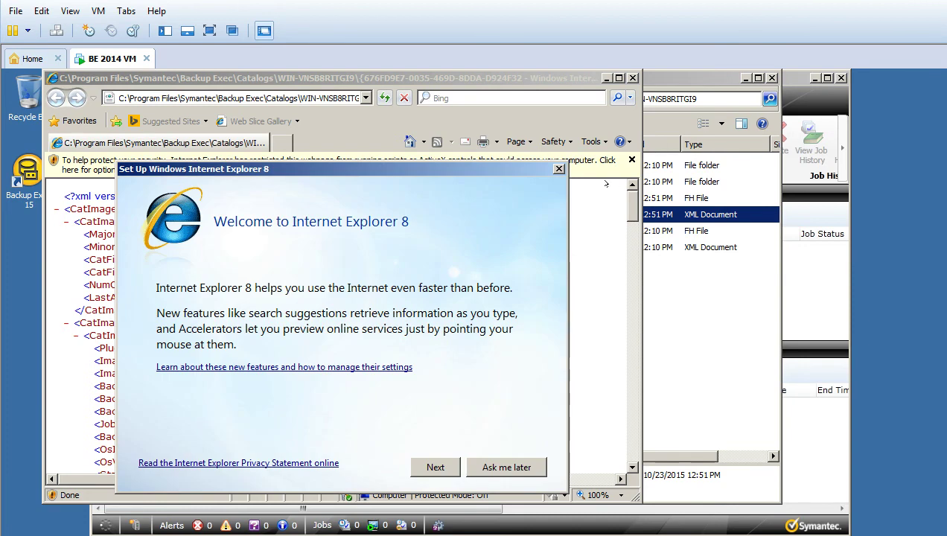
{"action": "left_click", "coordinate": [559, 168]}
- Maximize Internet Explorer and highlight catalog entries such as BackupDate, JobInstanceGuid and ExpirationTimeUTC
{"action": "left_click", "coordinate": [618, 77]}
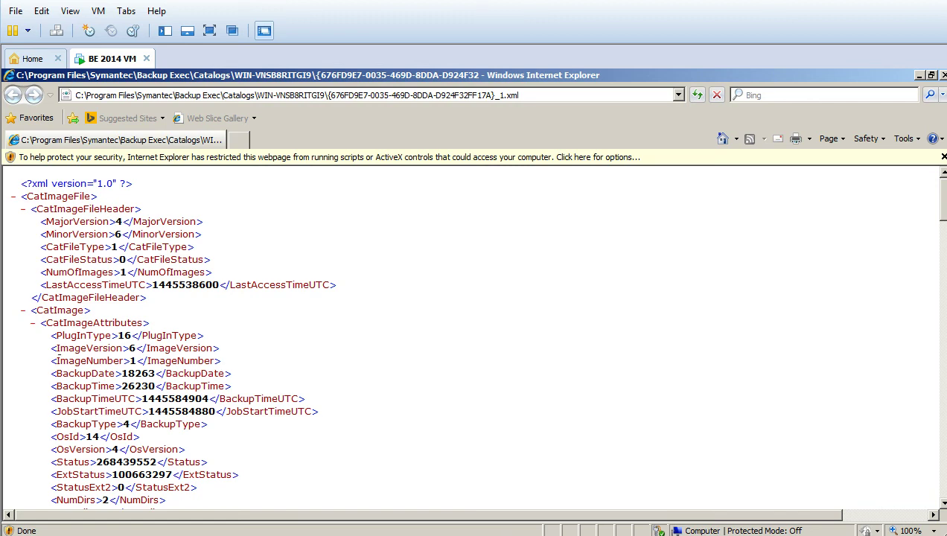
{"action": "left_click_drag", "start_coordinate": [56, 373], "coordinate": [268, 411]}
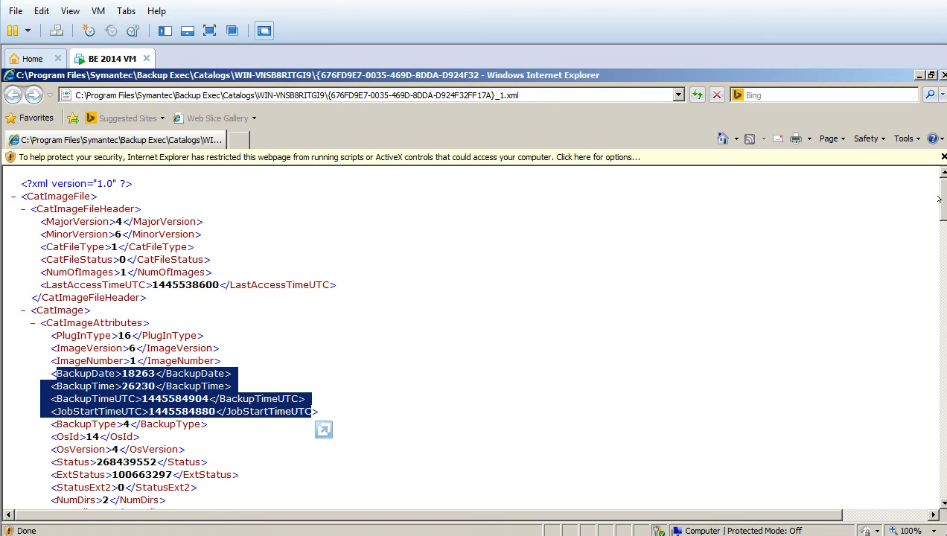
{"action": "left_click_drag", "start_coordinate": [936, 197], "coordinate": [937, 243]}
{"action": "left_click_drag", "start_coordinate": [56, 358], "coordinate": [236, 359]}
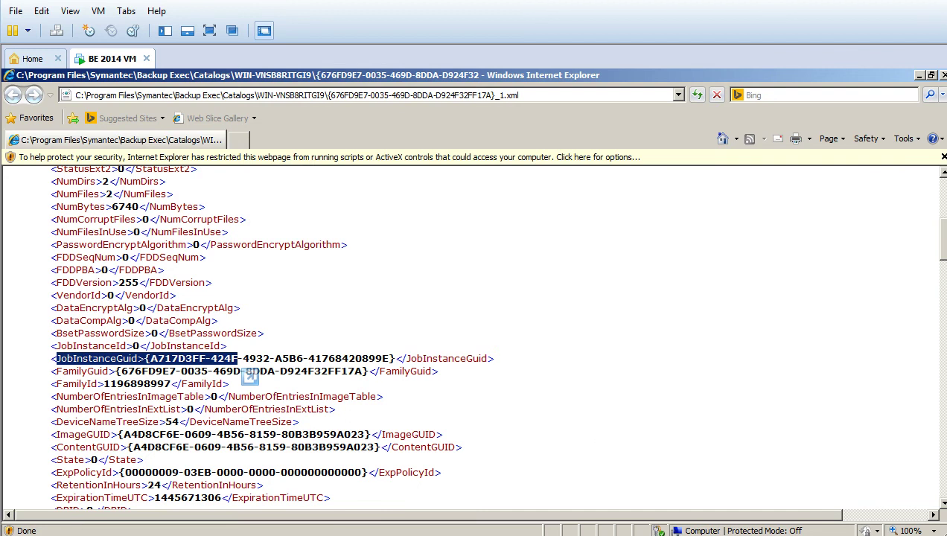
{"action": "left_click_drag", "start_coordinate": [937, 233], "coordinate": [942, 242]}
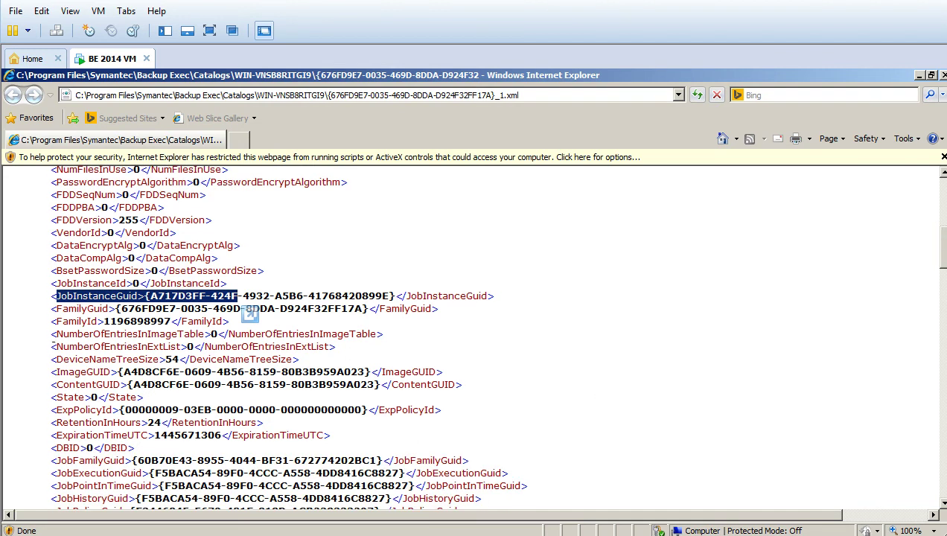
{"action": "left_click_drag", "start_coordinate": [55, 346], "coordinate": [221, 435]}
- Close the catalog XML file in Internet Explorer and the Catalogs folder window
{"action": "left_click_drag", "start_coordinate": [938, 234], "coordinate": [938, 301]}
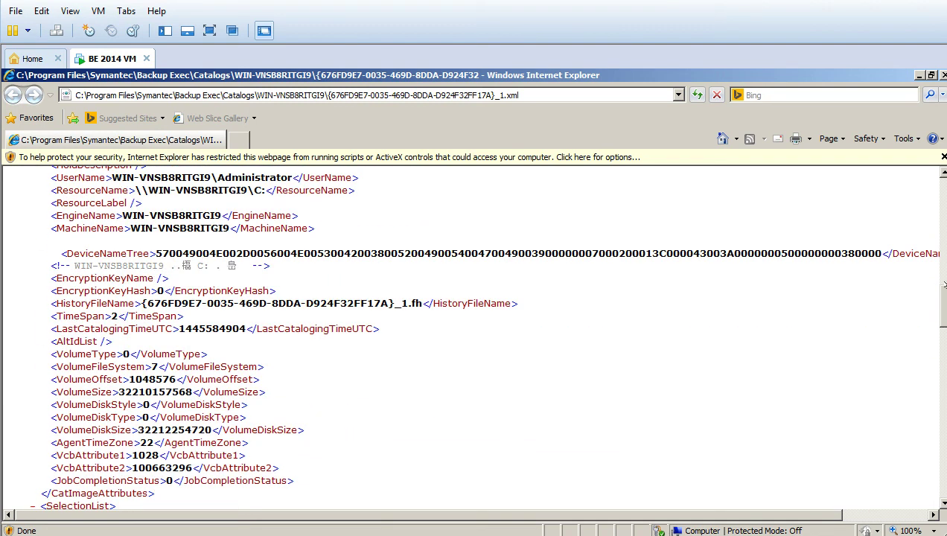
{"action": "left_click", "coordinate": [941, 75]}
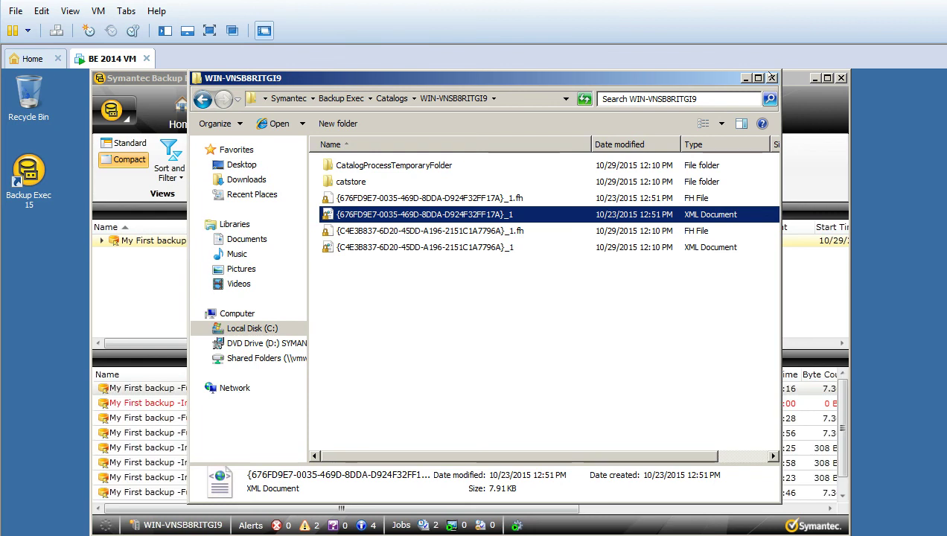
{"action": "left_click", "coordinate": [771, 77]}
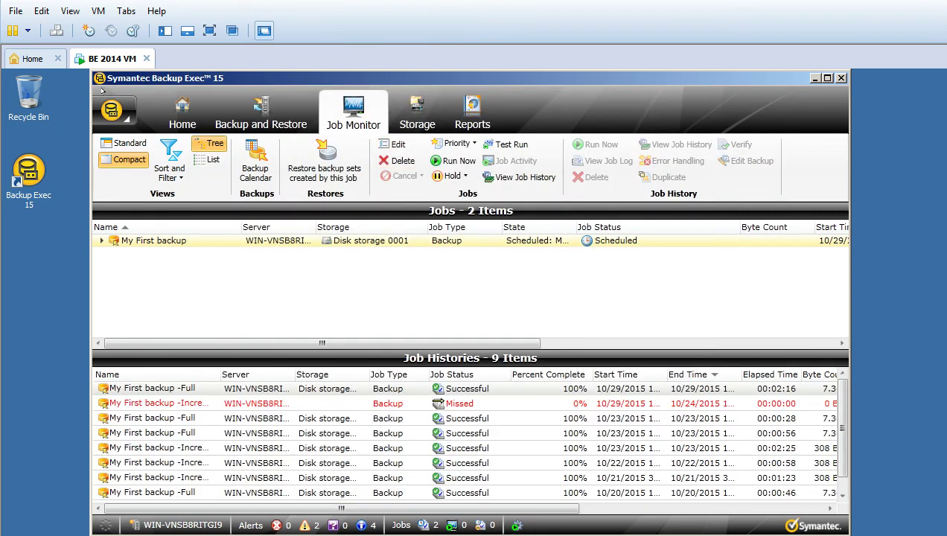
- Reopen the Computer window from Start, select Local Disk (C:), then close it again
{"action": "left_click", "coordinate": [22, 522]}
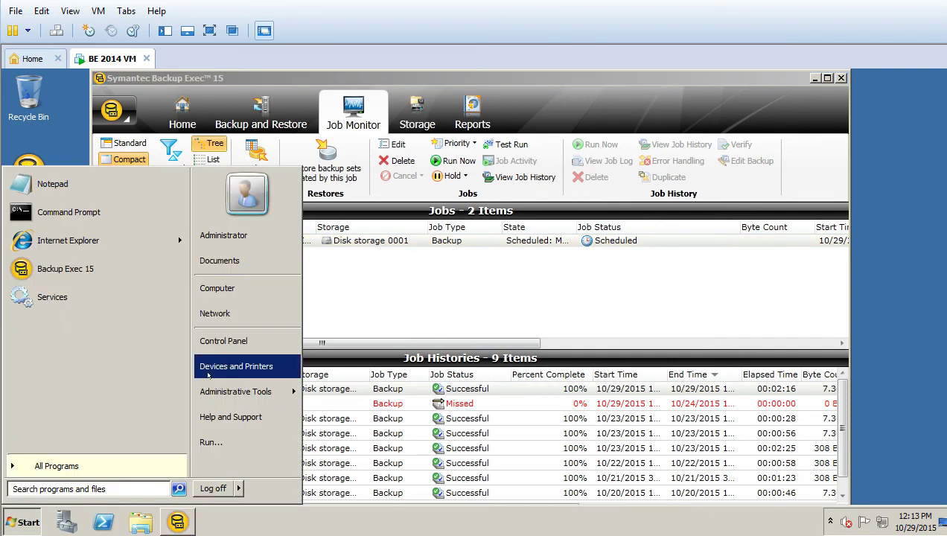
{"action": "left_click", "coordinate": [217, 288]}
{"action": "left_click", "coordinate": [402, 182]}
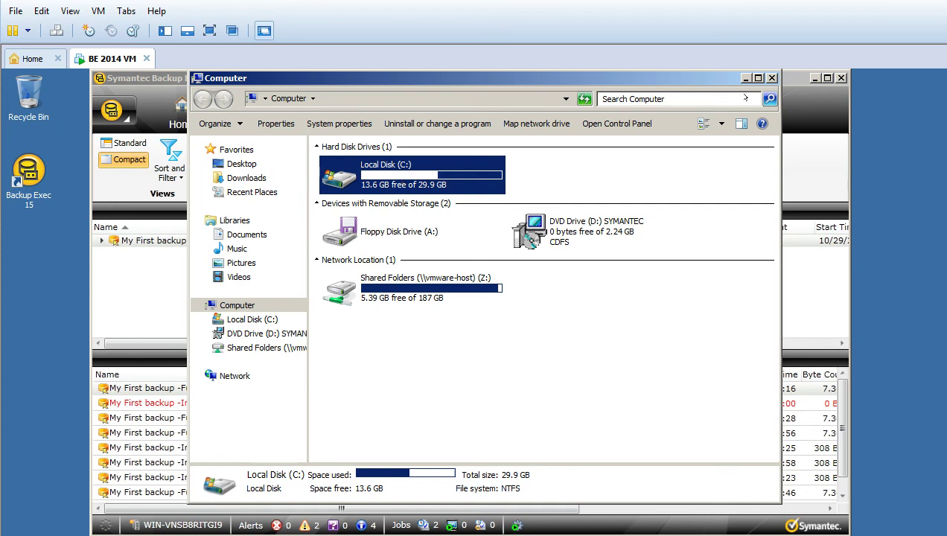
{"action": "left_click", "coordinate": [772, 78]}
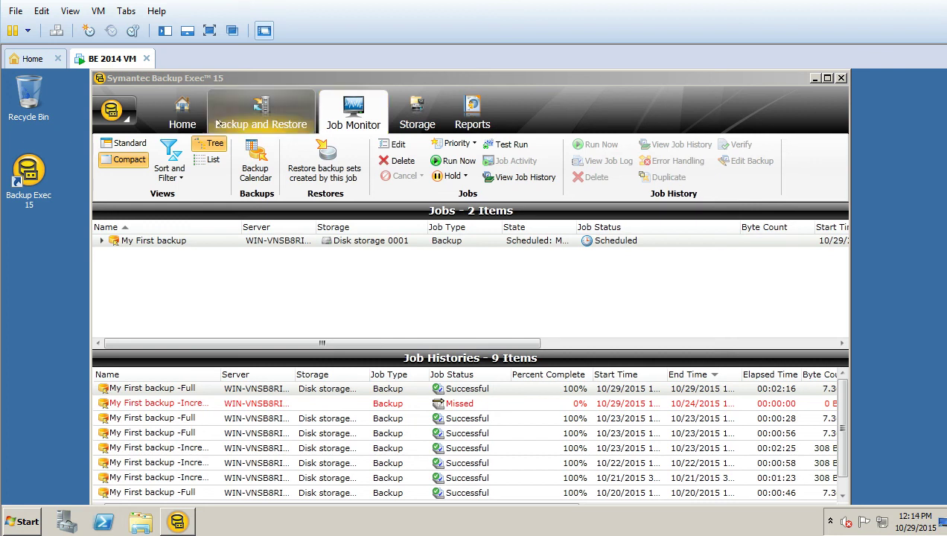
- Open Backup Exec Settings via Configuration and Settings and show its Catalog page
{"action": "left_click", "coordinate": [111, 111]}
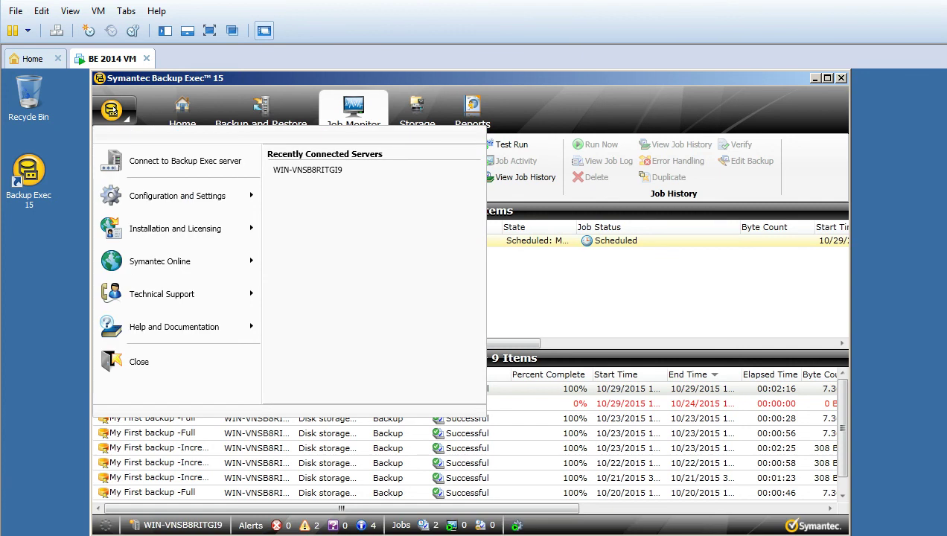
{"action": "mouse_move", "coordinate": [190, 234]}
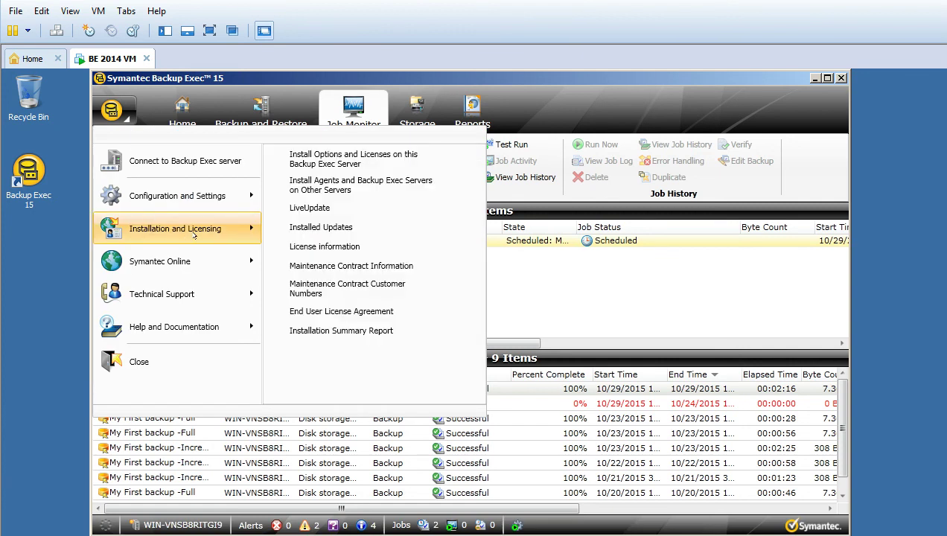
{"action": "mouse_move", "coordinate": [208, 201]}
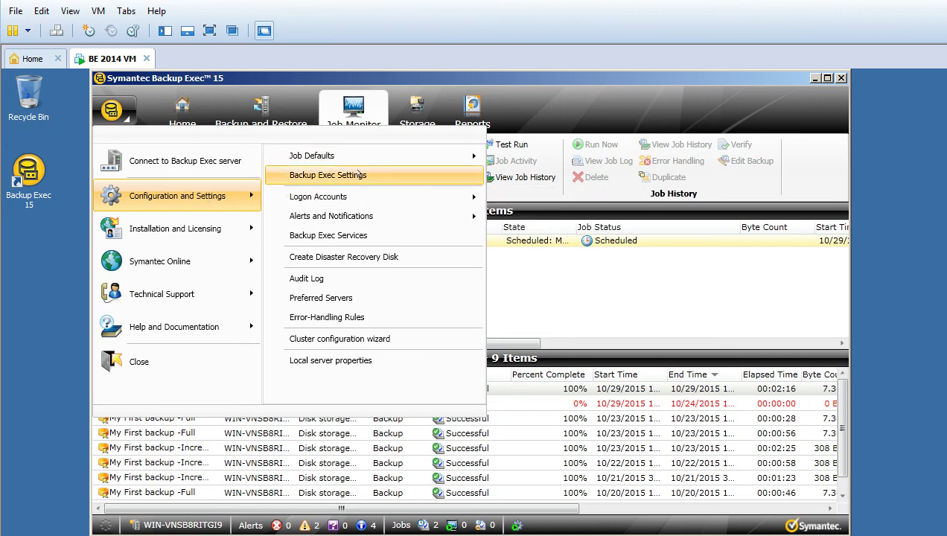
{"action": "left_click", "coordinate": [359, 174]}
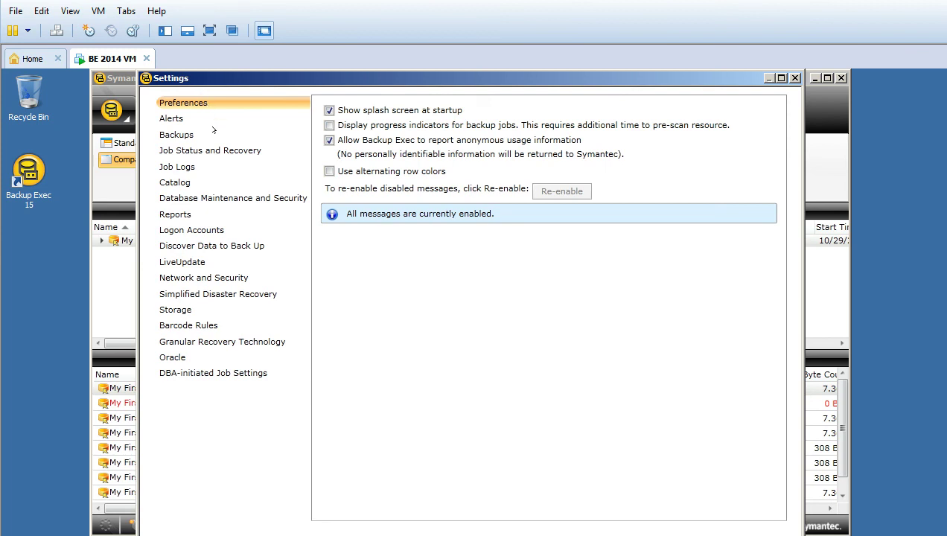
{"action": "left_click", "coordinate": [183, 181]}
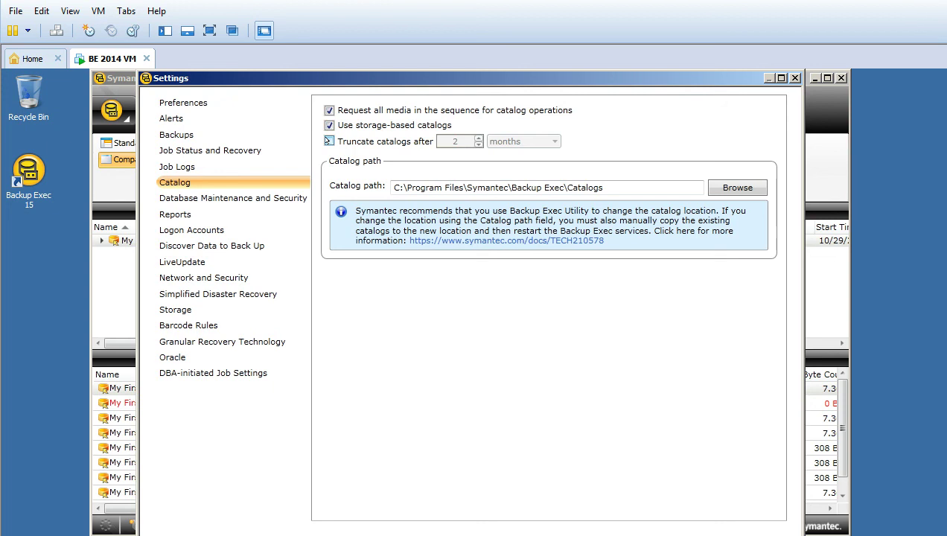
- Turn on Truncate catalogs after, with the default period of 2 months
{"action": "left_click", "coordinate": [328, 141]}
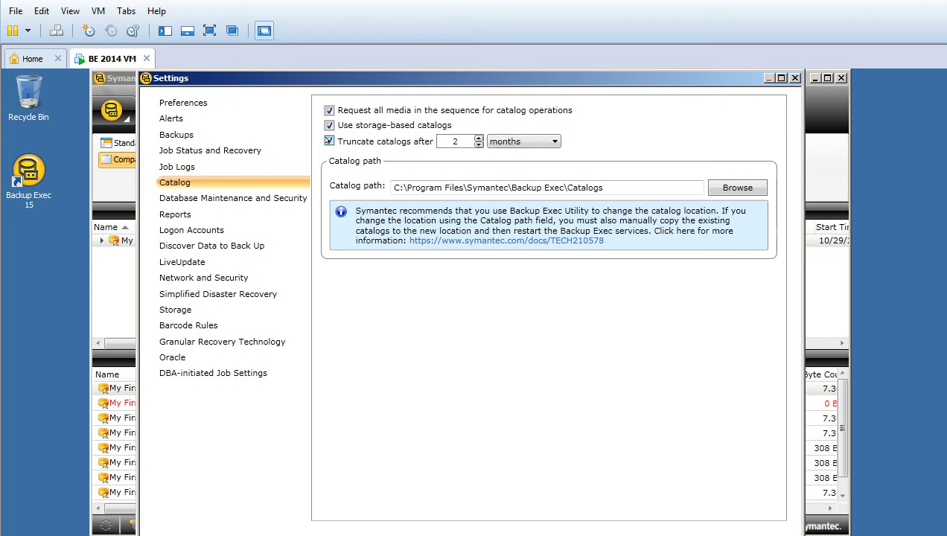
- Change the truncation period to 12 months, untick truncation, and browse for a new catalog path
{"action": "double_click", "coordinate": [460, 141]}
{"action": "type", "text": "12"}
{"action": "left_click", "coordinate": [328, 141]}
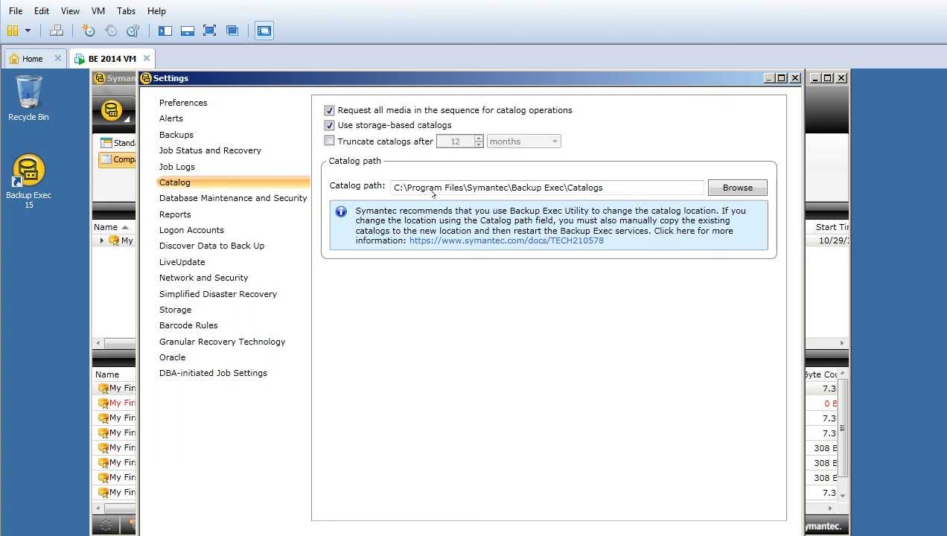
{"action": "left_click", "coordinate": [662, 188]}
{"action": "left_click", "coordinate": [730, 184]}
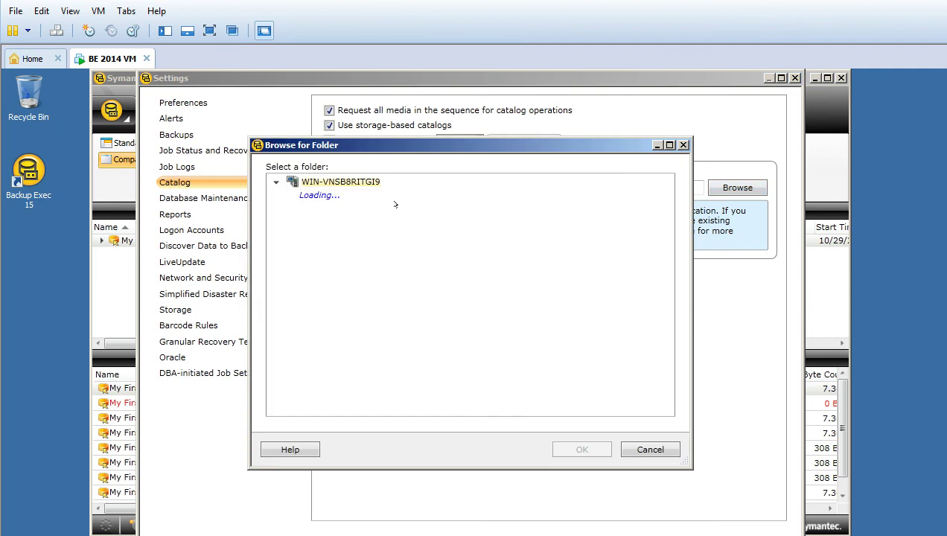
- Create a new folder named testcatalog on Local Disk (C:) and open it
{"action": "left_click", "coordinate": [16, 523]}
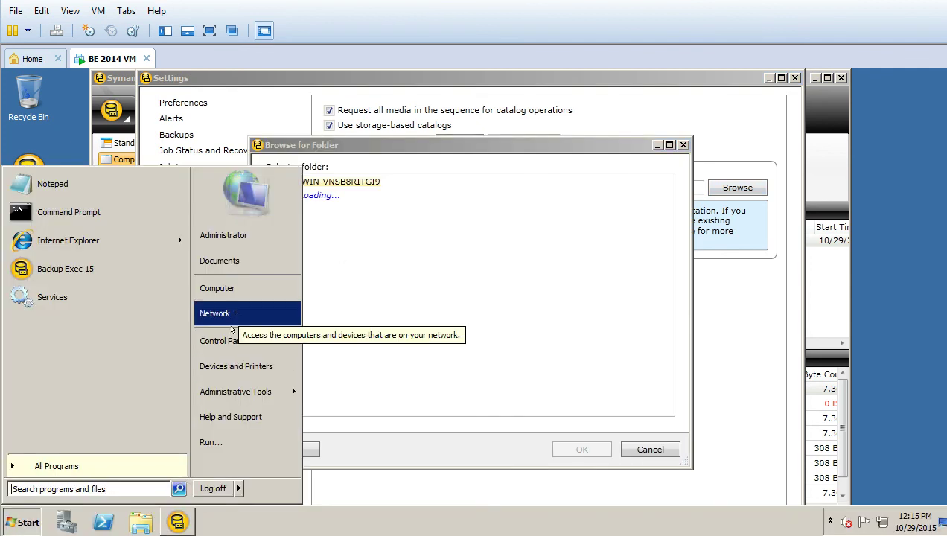
{"action": "left_click", "coordinate": [220, 288]}
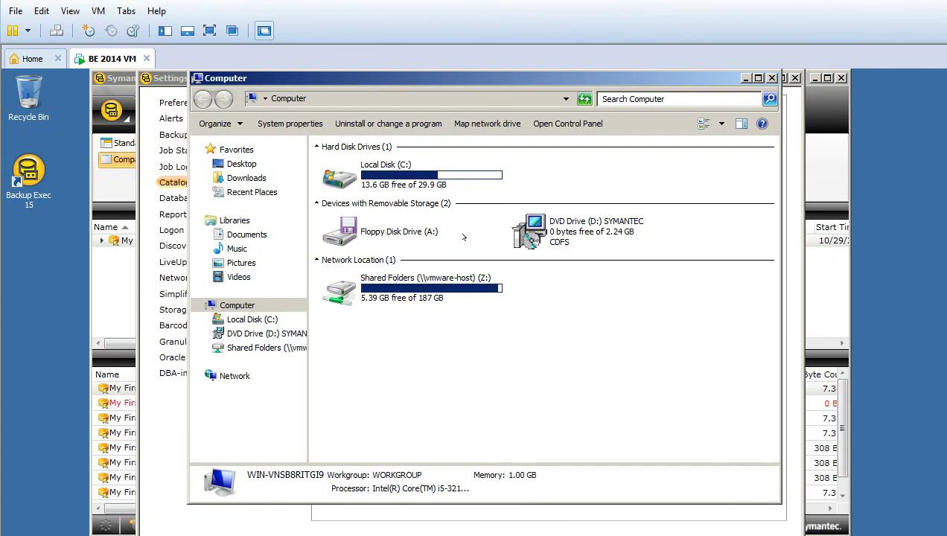
{"action": "double_click", "coordinate": [414, 179]}
{"action": "right_click", "coordinate": [374, 304]}
{"action": "mouse_move", "coordinate": [402, 423]}
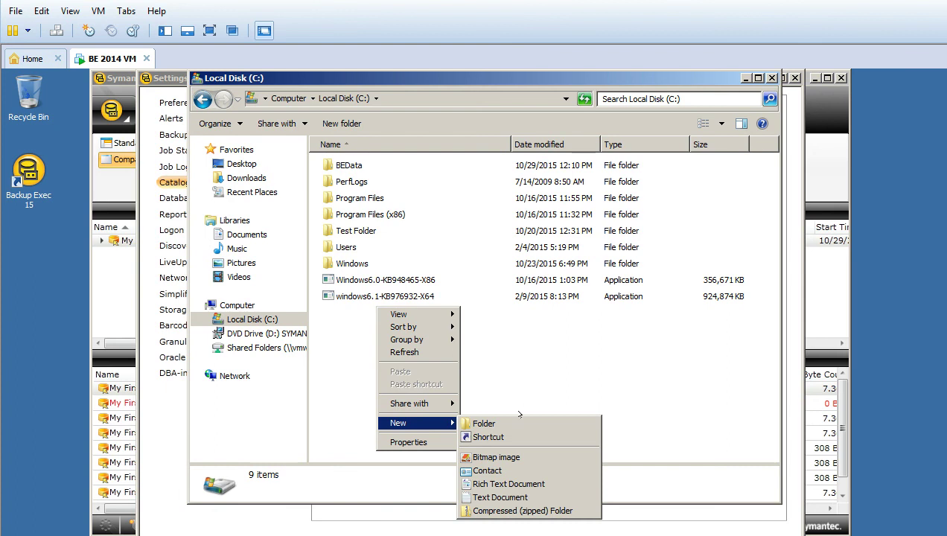
{"action": "left_click", "coordinate": [484, 423]}
{"action": "type", "text": "test"}
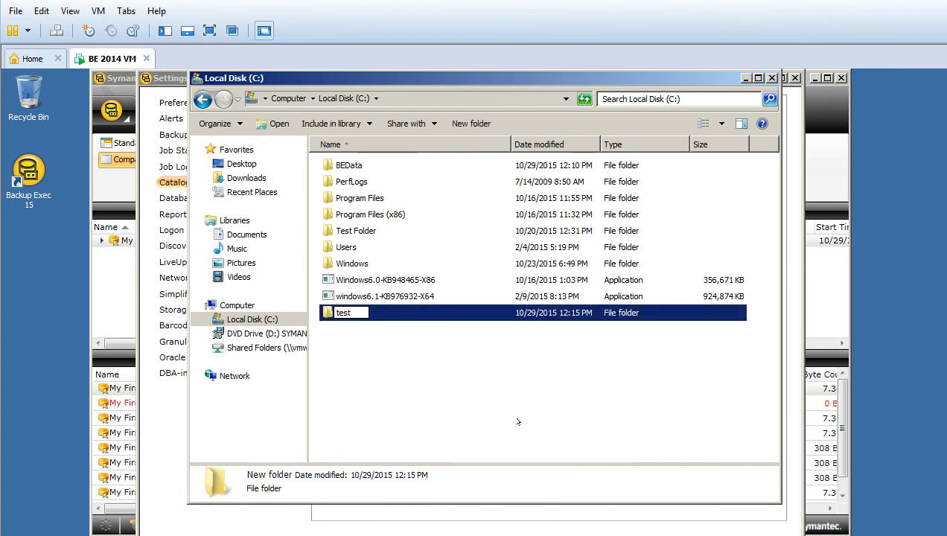
{"action": "type", "text": "catalog"}
{"action": "key", "text": "Return"}
{"action": "key", "text": "Return"}
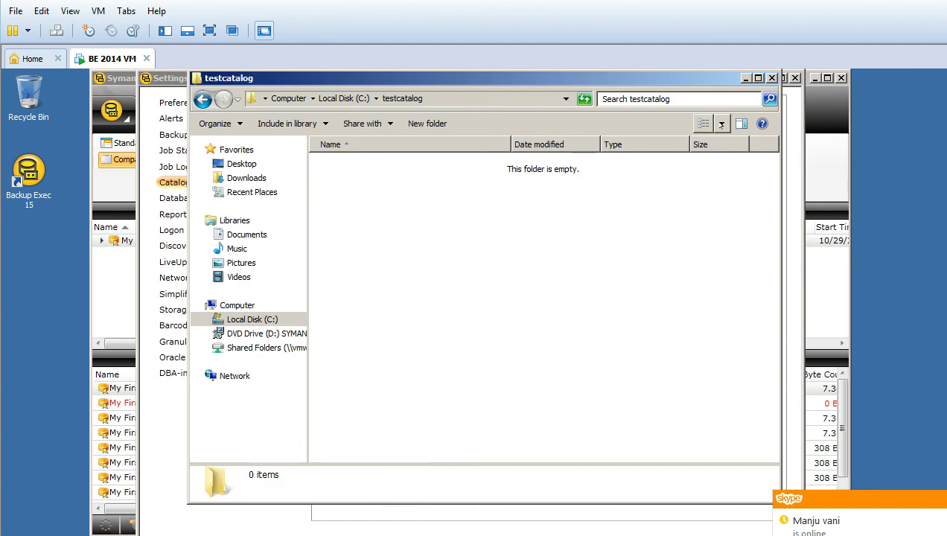
- Close Explorer and choose C:\testcatalog as the catalog path in Browse for Folder
{"action": "left_click", "coordinate": [771, 78]}
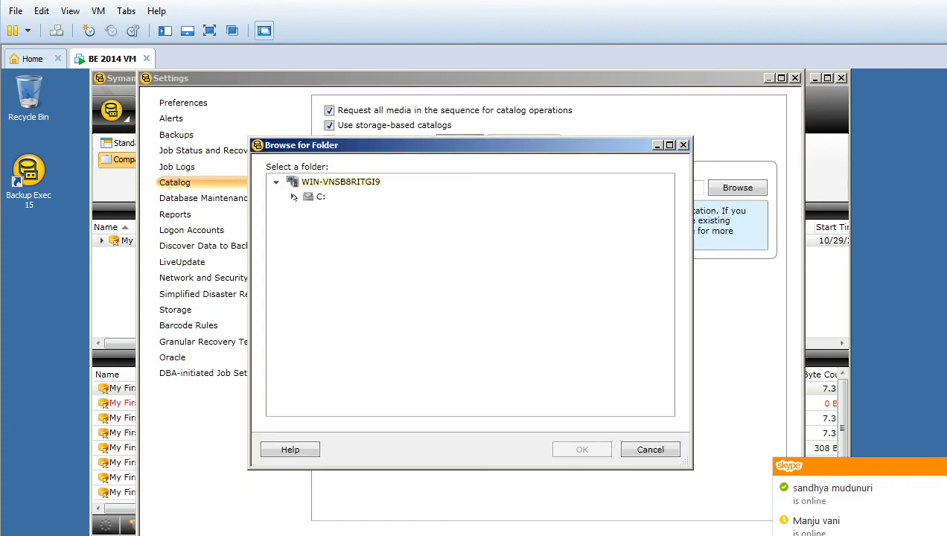
{"action": "left_click", "coordinate": [293, 197]}
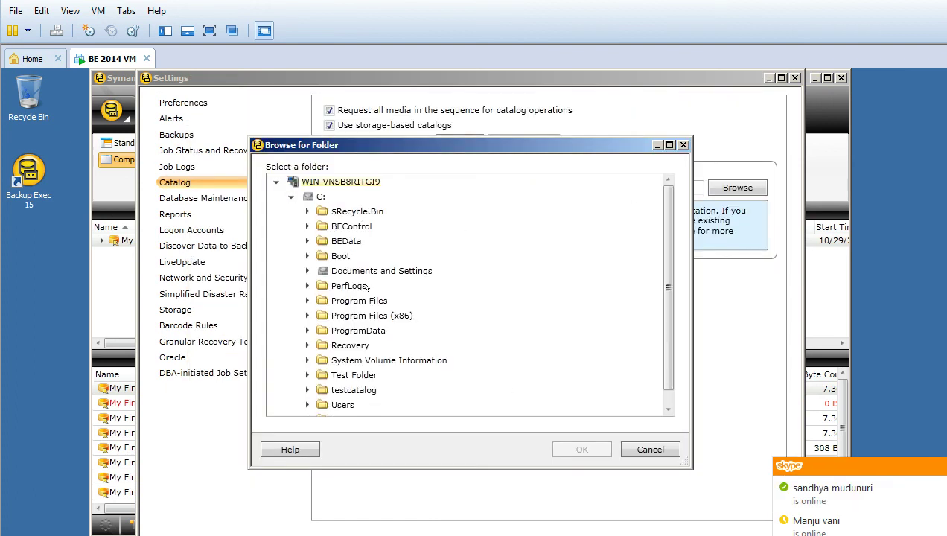
{"action": "left_click", "coordinate": [347, 389]}
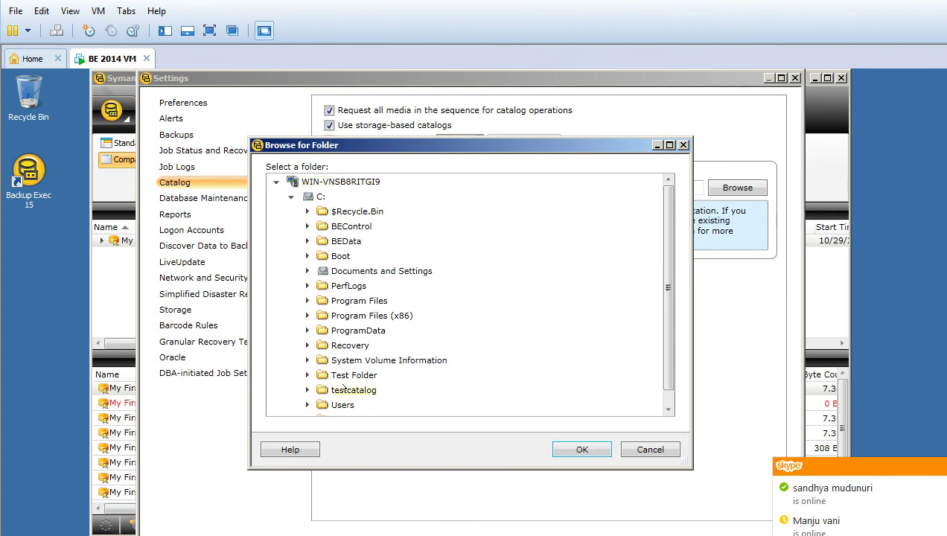
{"action": "left_click", "coordinate": [577, 450]}
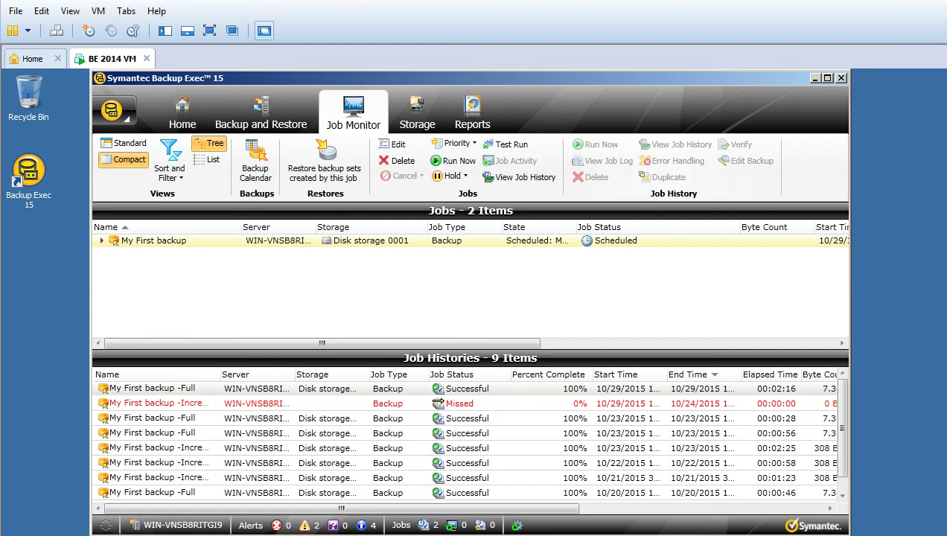
{"action": "right_click", "coordinate": [921, 451]}
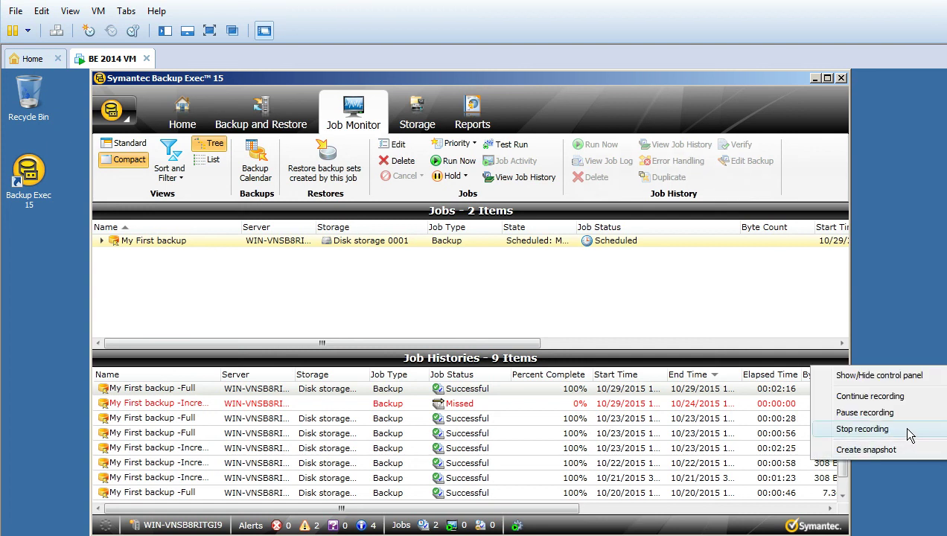